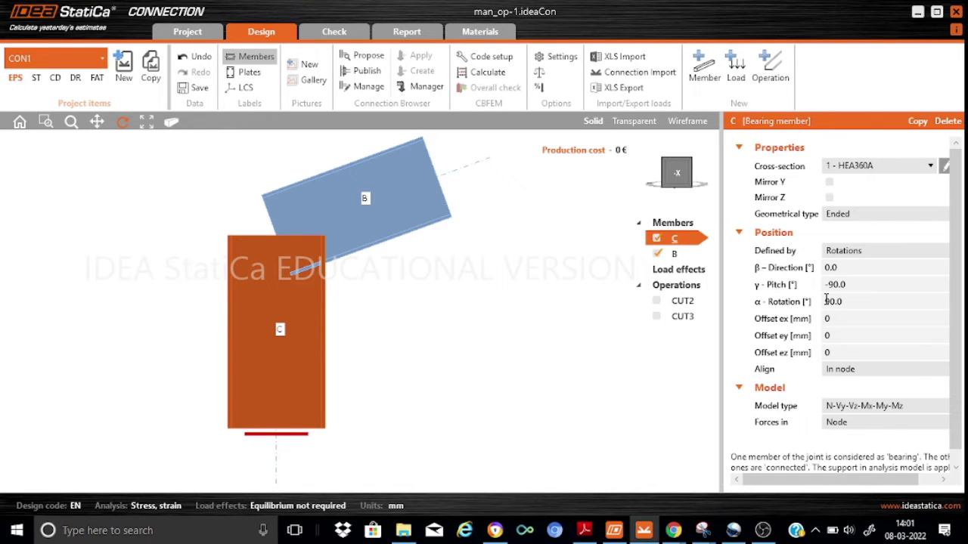
- Show the properties of member B and activate the cut operations CUT2 and CUT3 in CON1
click(672, 254)
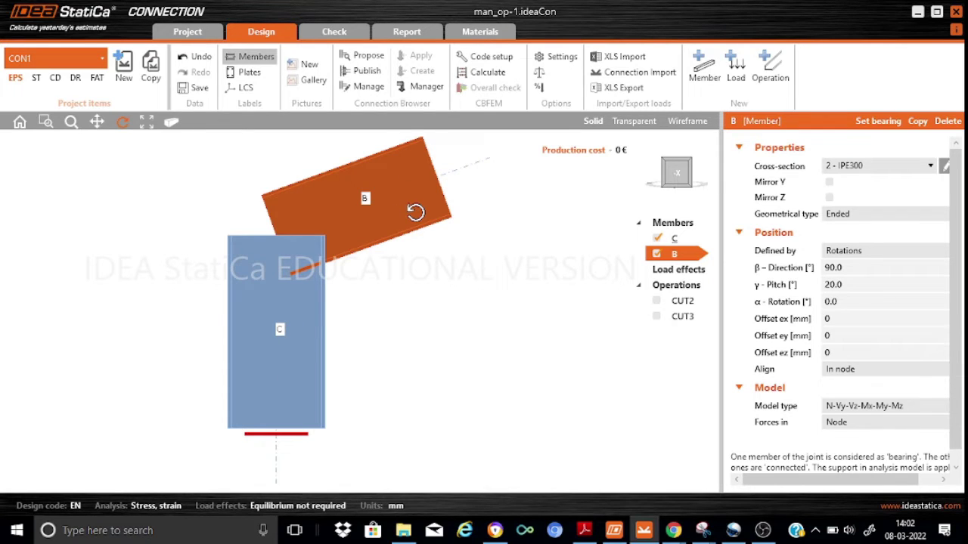
click(657, 301)
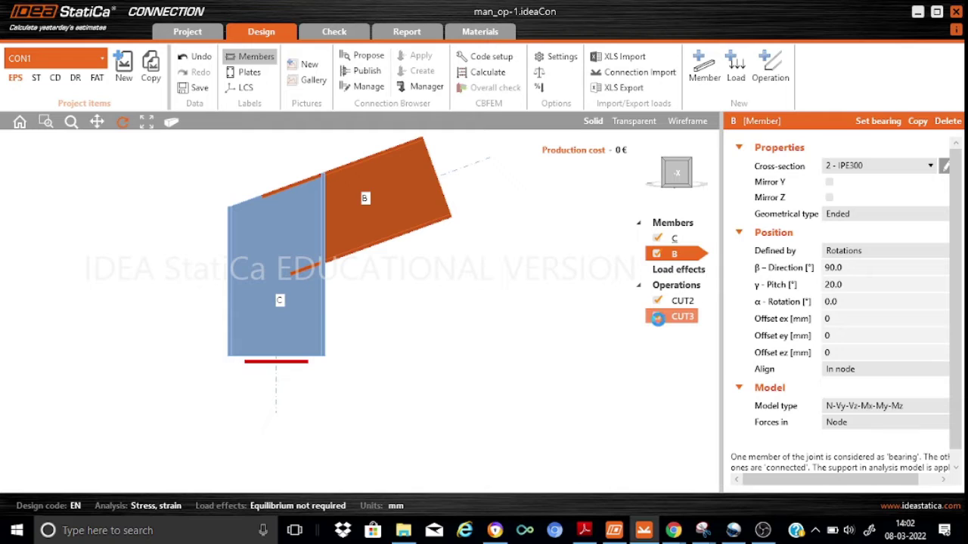
click(657, 317)
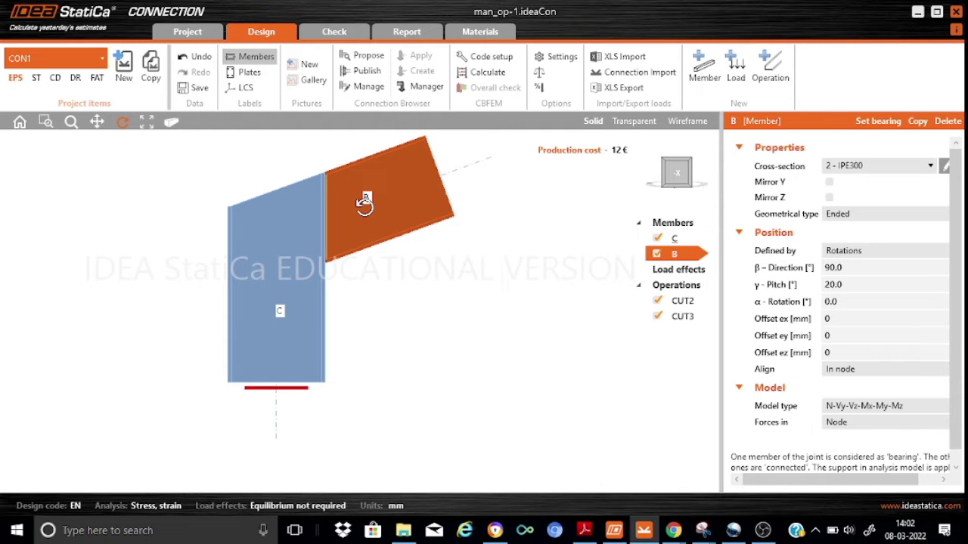
- Deactivate the cut operations CUT3 and CUT2 in CON1
click(652, 304)
click(656, 316)
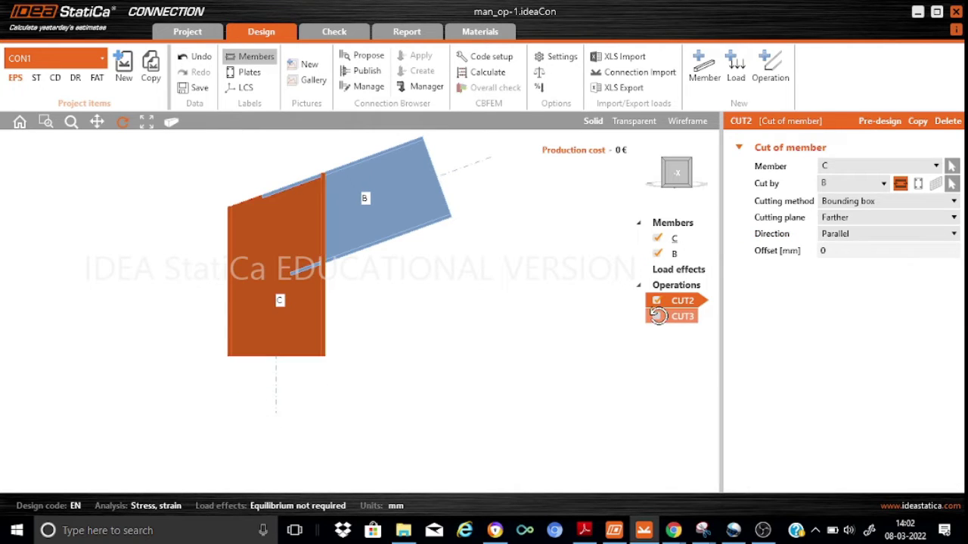
click(657, 300)
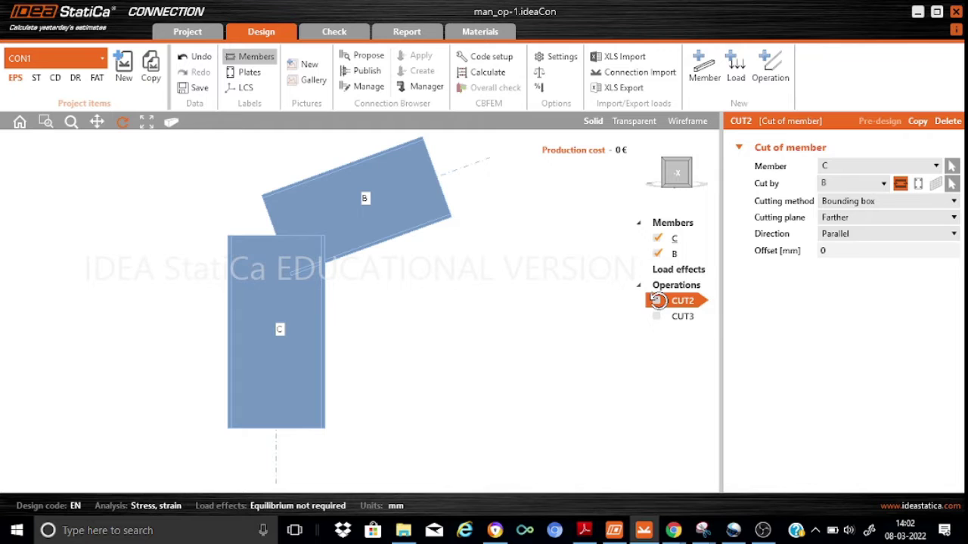
- Look through the available connection operations, and examine the cutting methods offered for CUT2
click(777, 76)
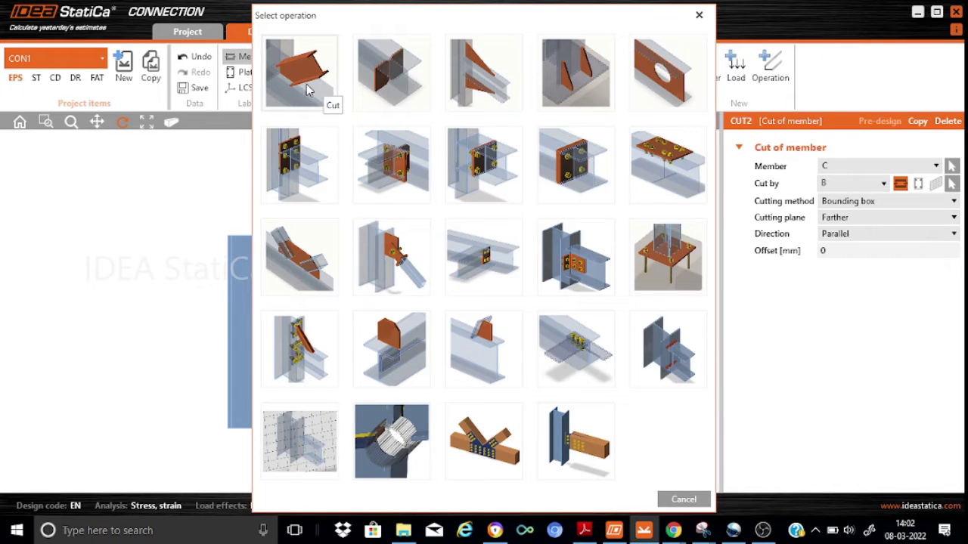
click(698, 16)
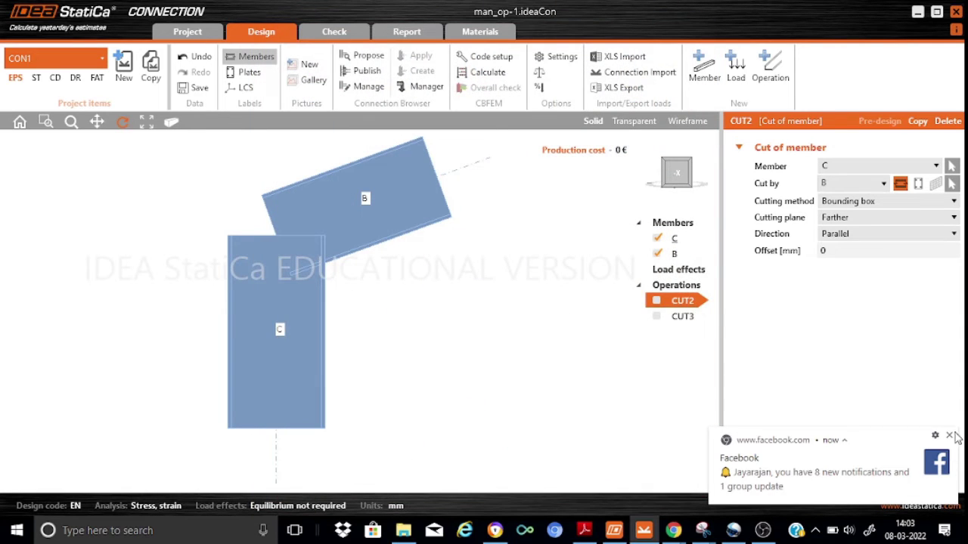
click(950, 437)
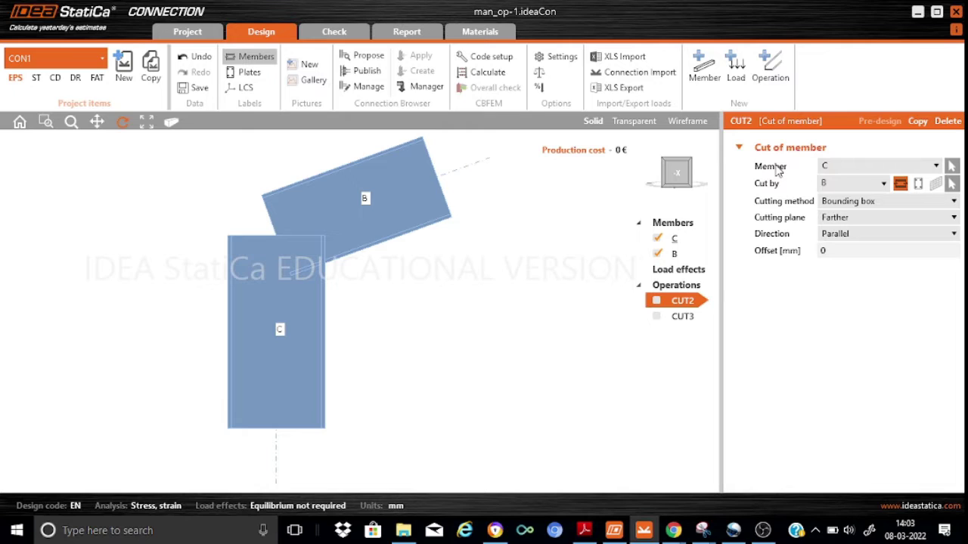
mouse_move(777, 172)
mouse_move(796, 206)
click(954, 201)
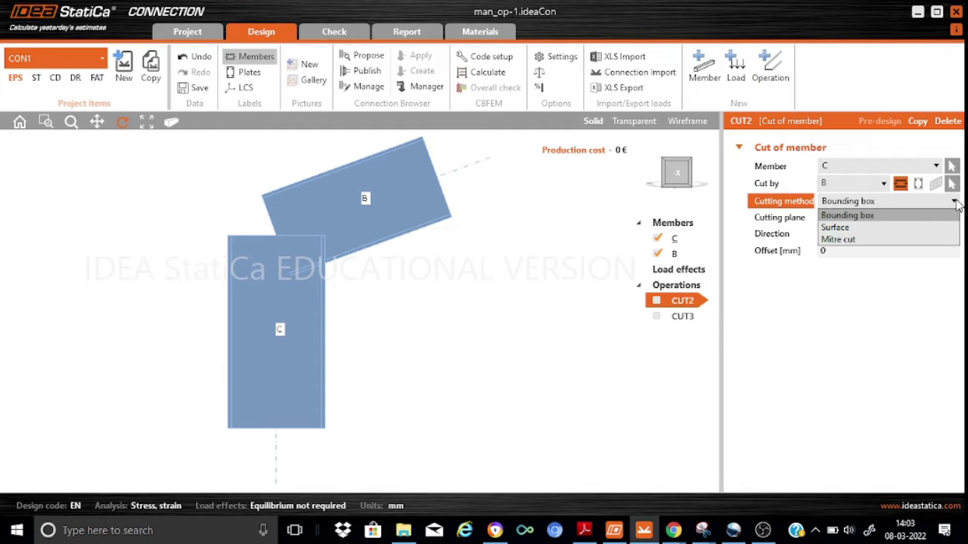
click(816, 371)
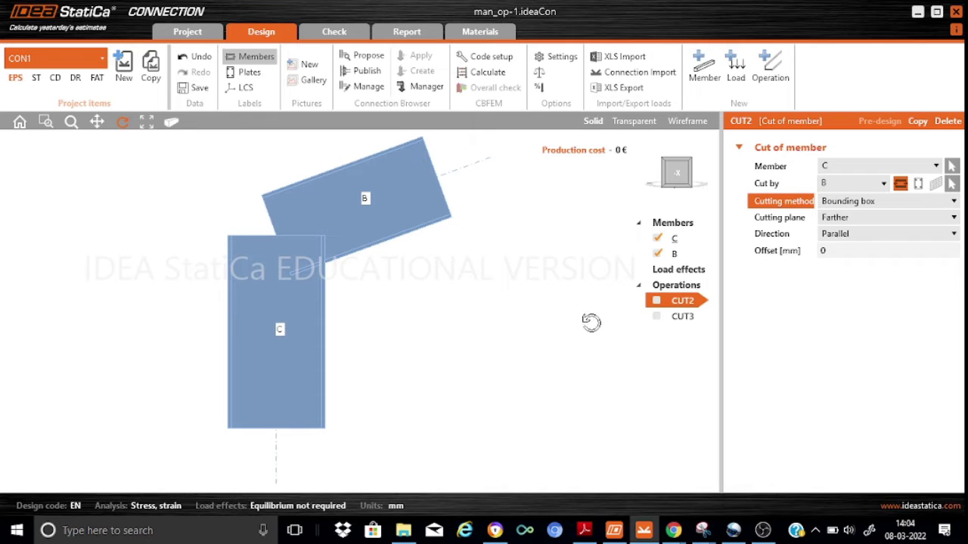
- Activate CUT2 on member C and CUT3 on member B in CON1, and toggle the 3D view to perspective
click(654, 301)
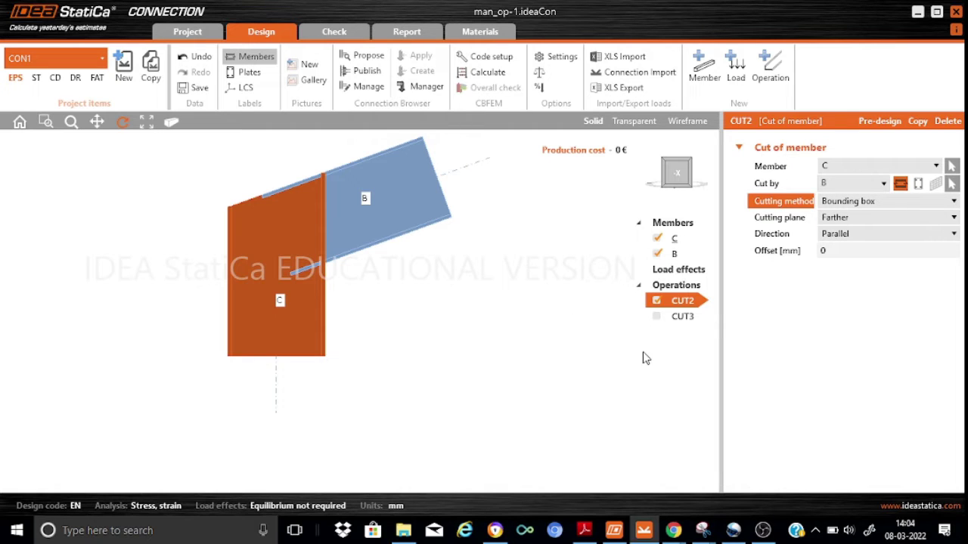
click(684, 317)
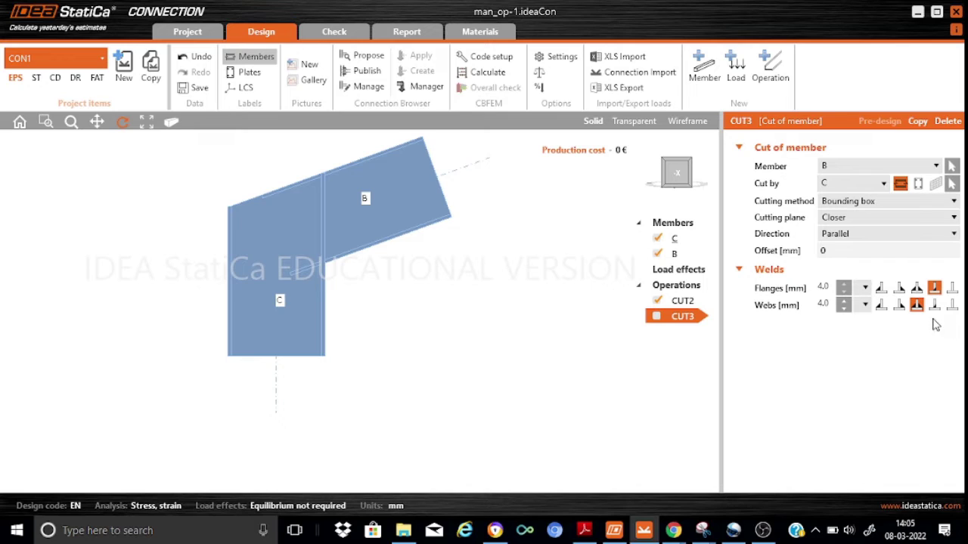
click(656, 316)
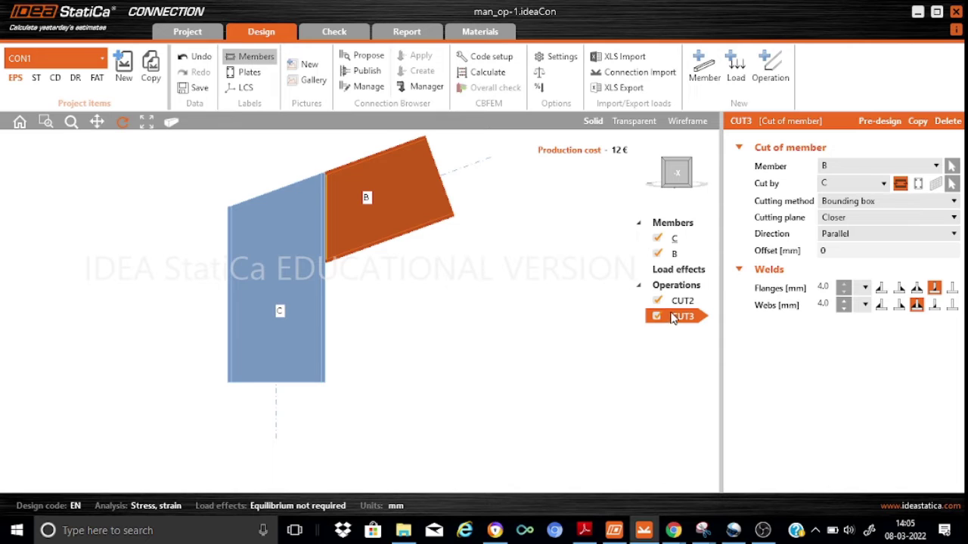
mouse_move(497, 283)
mouse_down()
mouse_move(443, 320)
mouse_move(545, 258)
mouse_move(492, 301)
mouse_up()
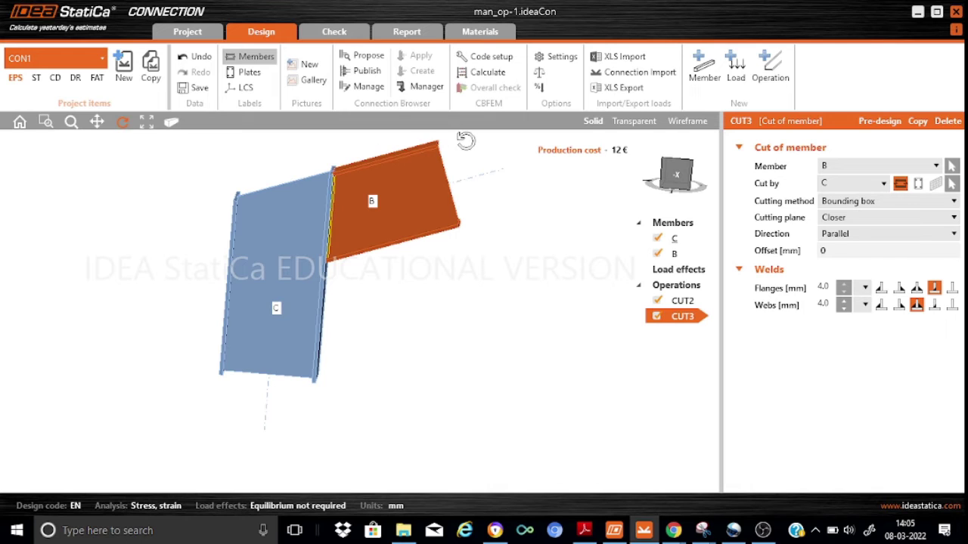
drag(461, 225, 397, 278)
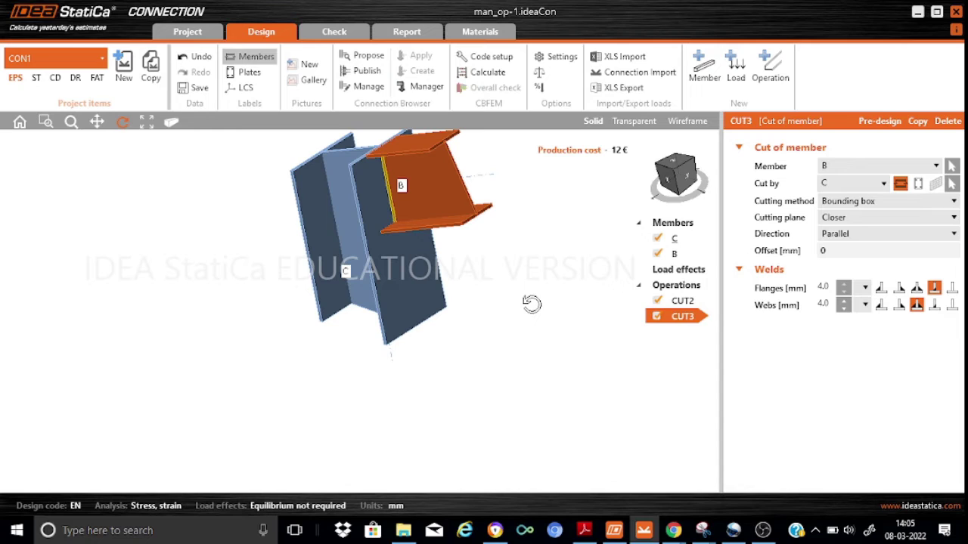
click(171, 122)
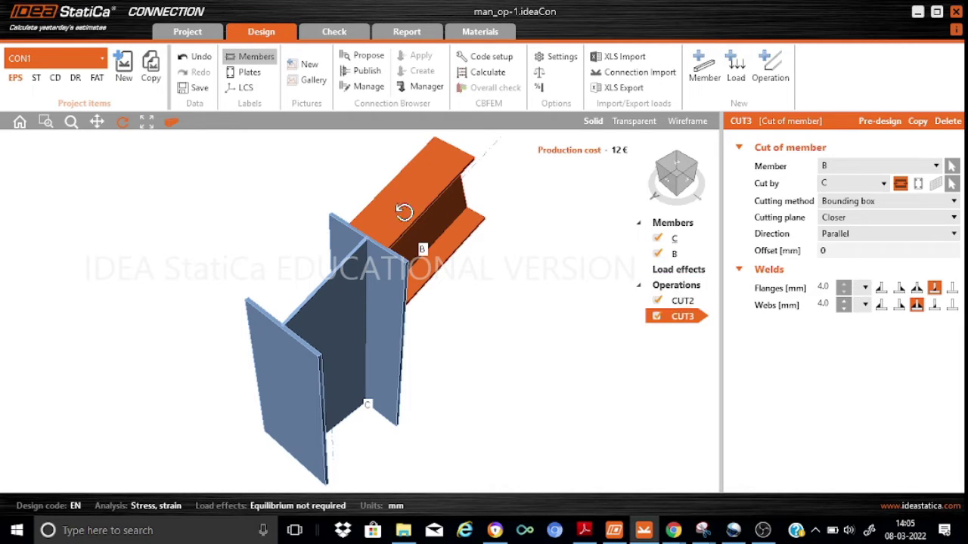
- Open connection CON2 and deactivate its cuts CUT2 and CUT3, viewing the uncut members from the side
click(105, 58)
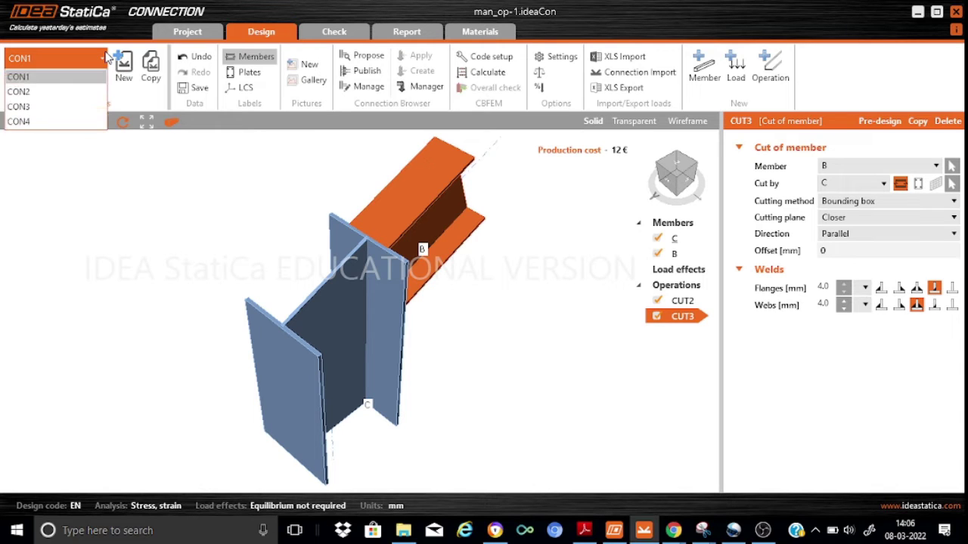
click(16, 93)
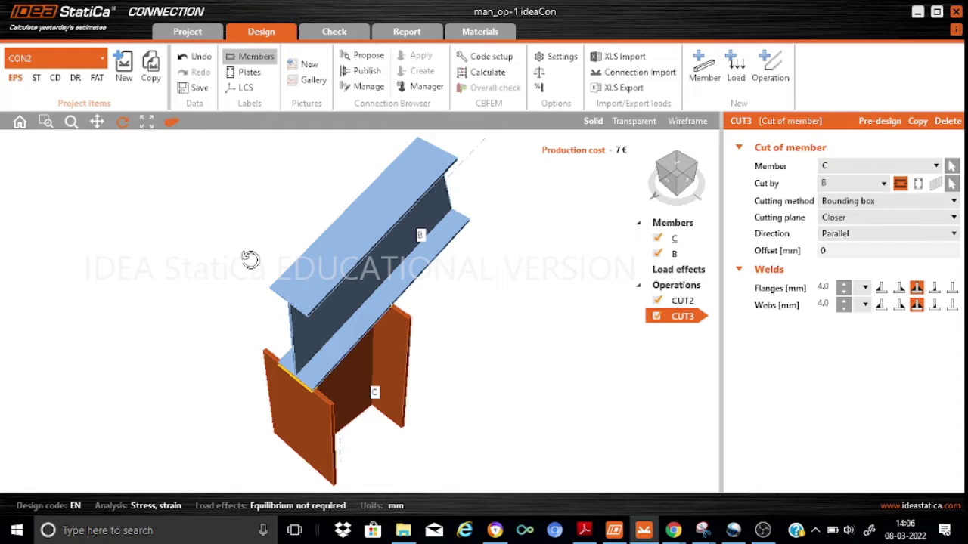
click(657, 301)
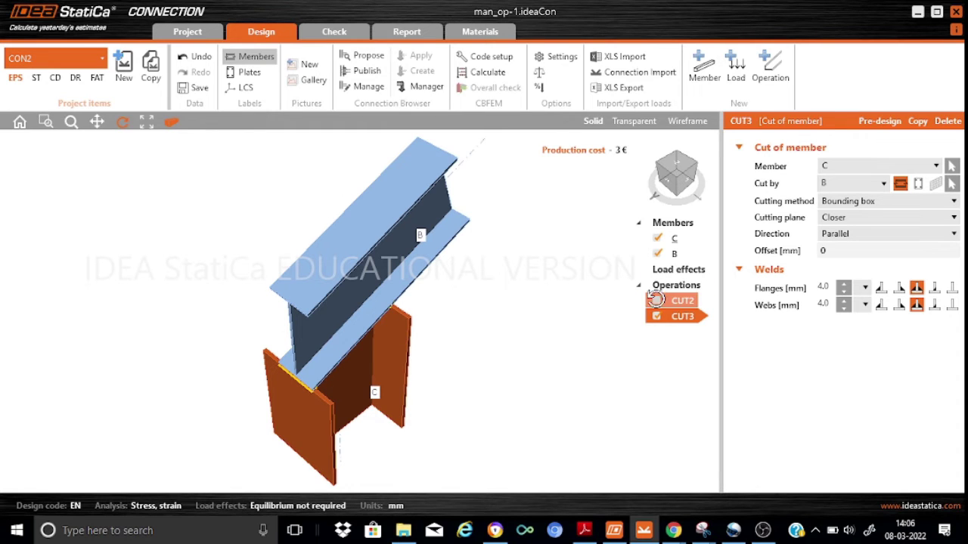
click(656, 317)
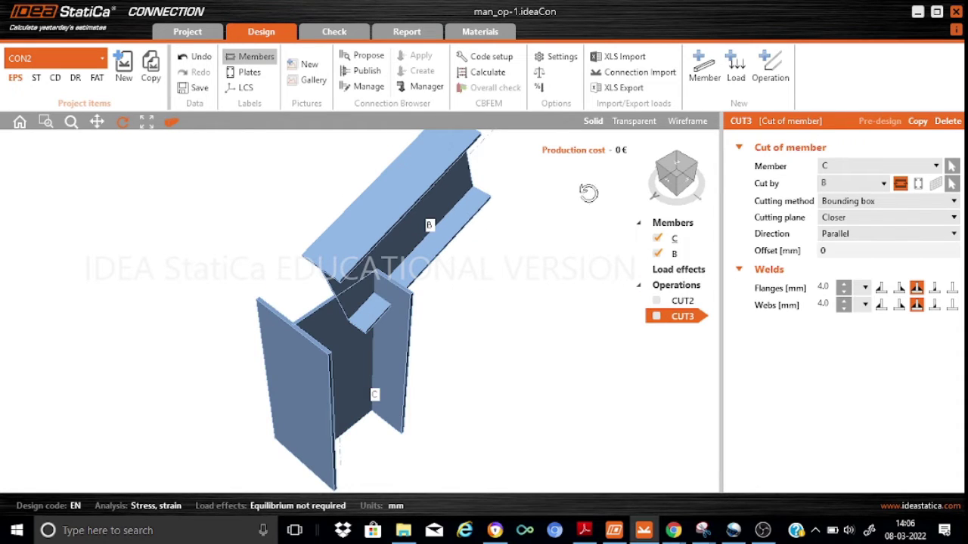
click(688, 185)
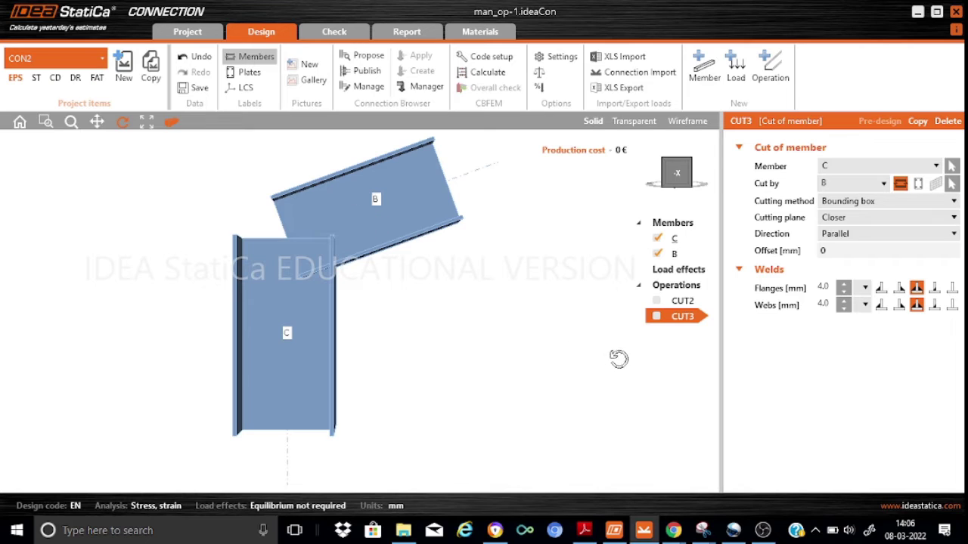
- Examine the cutting plane options of CUT2 in CON2, and preview its cut of member B on its own
click(690, 300)
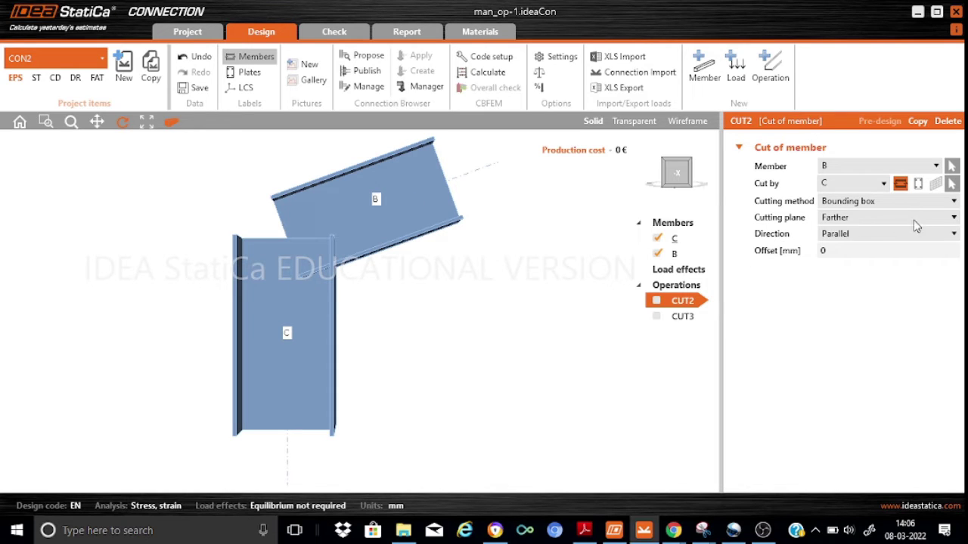
click(952, 219)
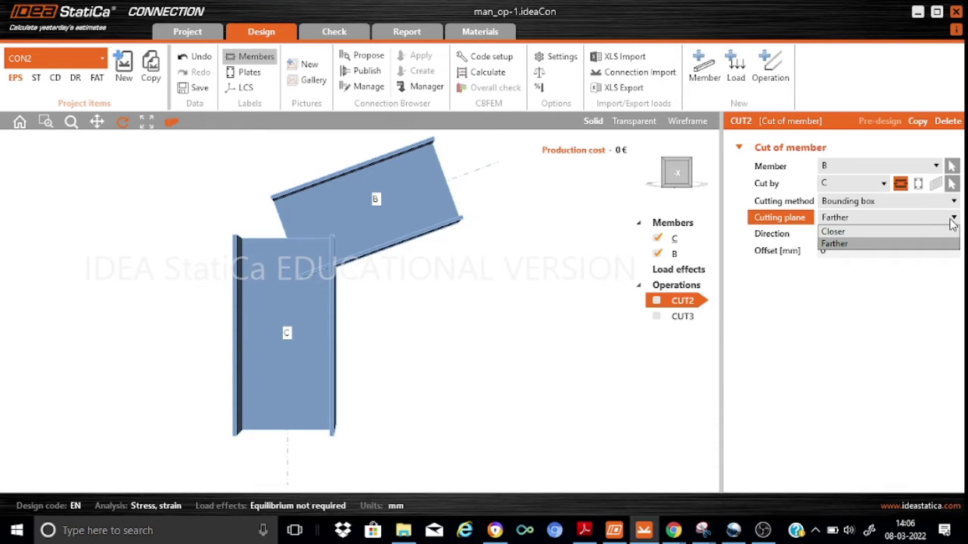
click(952, 219)
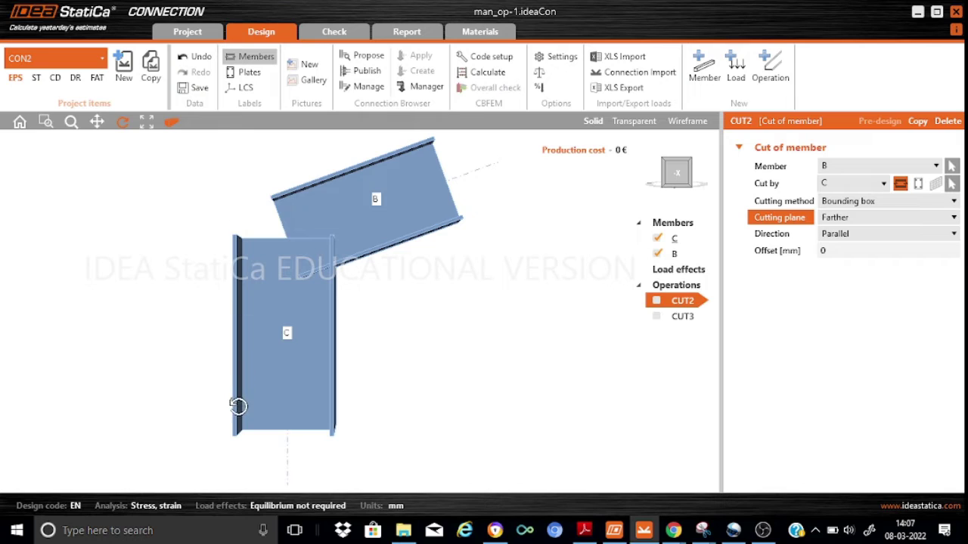
click(656, 302)
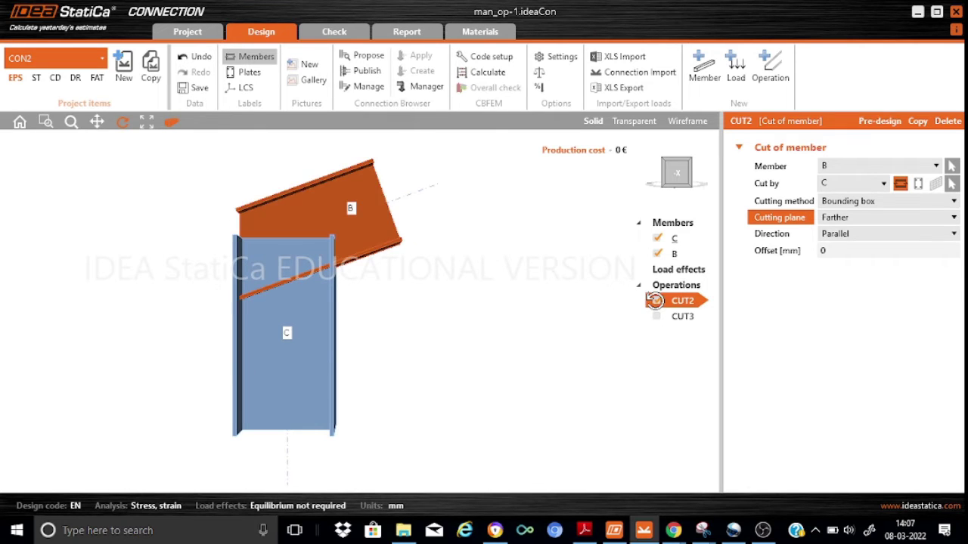
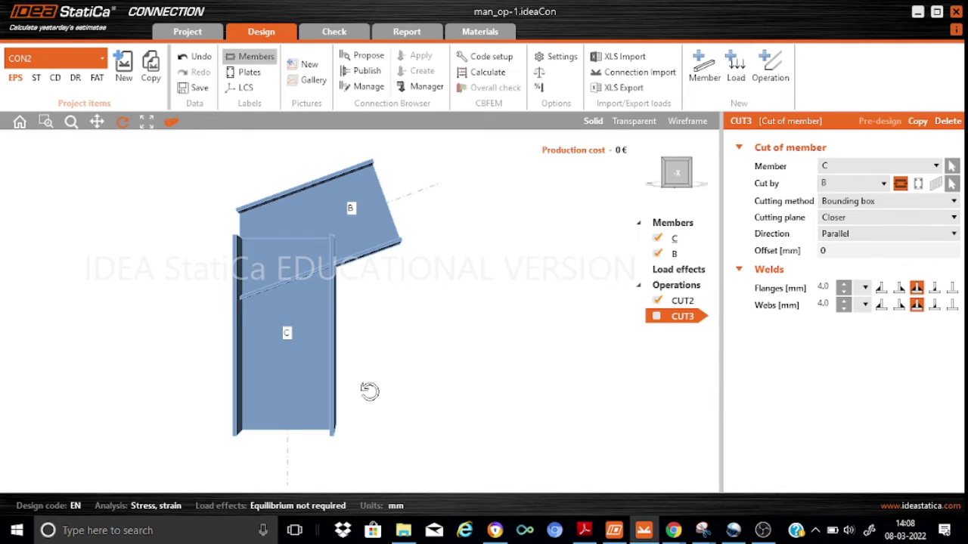
click(656, 302)
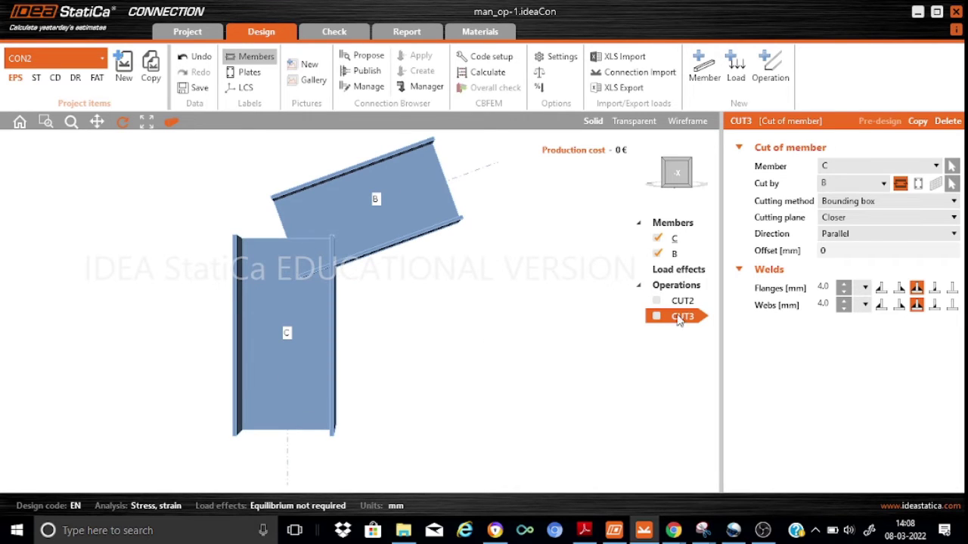
- Activate CUT2 on member B and CUT3 on member C in CON2, and inspect the welded joint
click(694, 301)
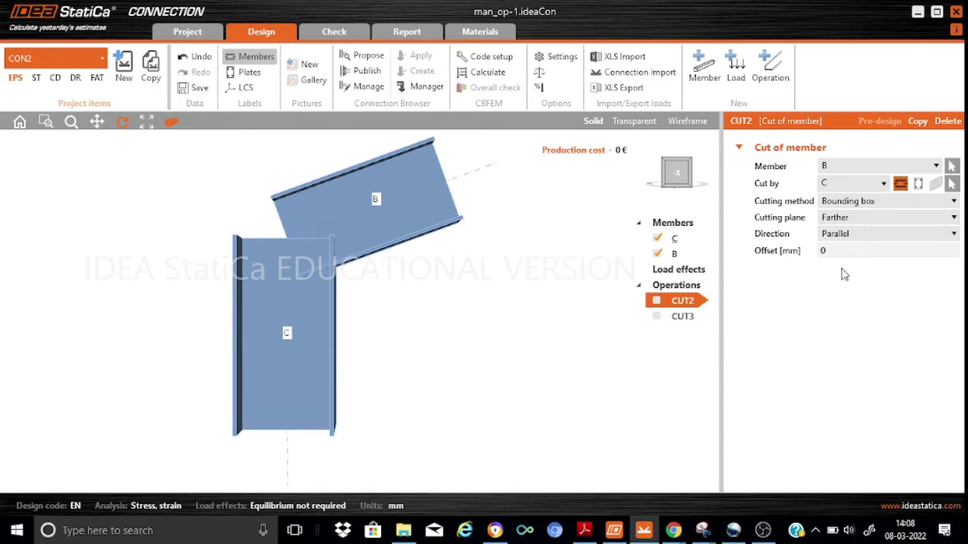
click(656, 301)
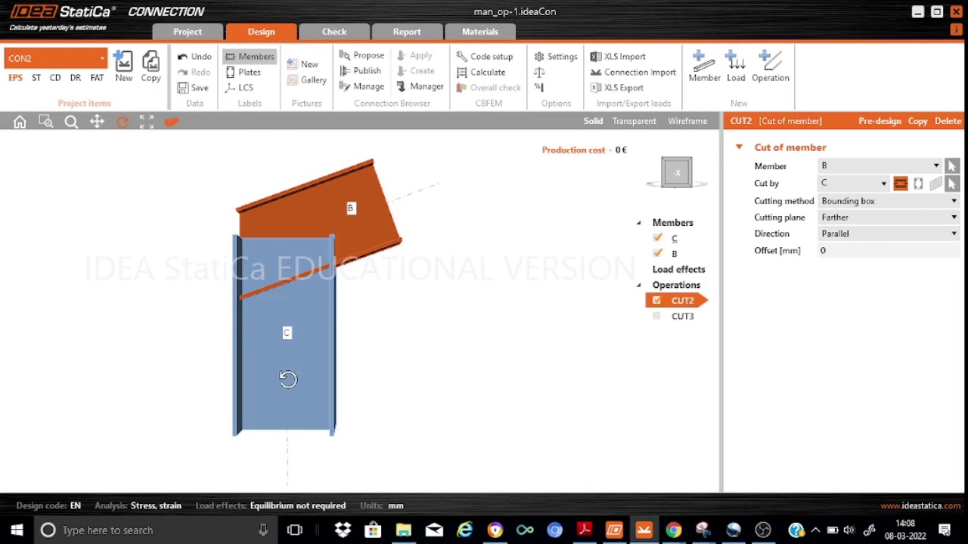
click(684, 317)
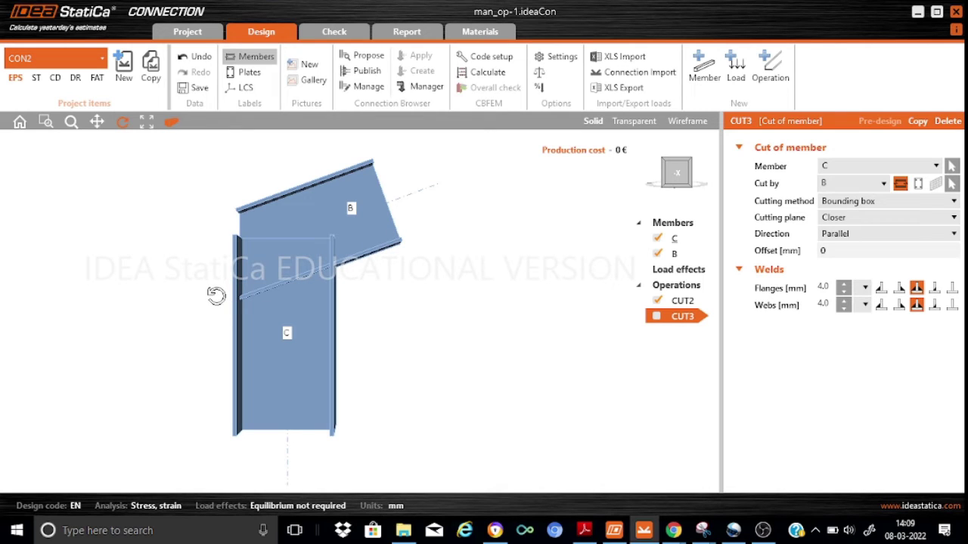
click(655, 317)
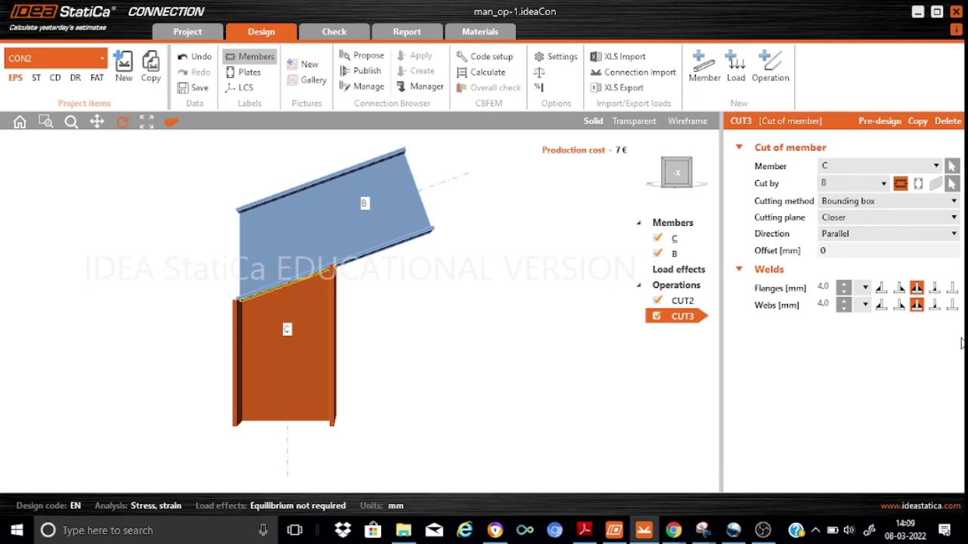
click(916, 304)
drag(418, 265, 404, 278)
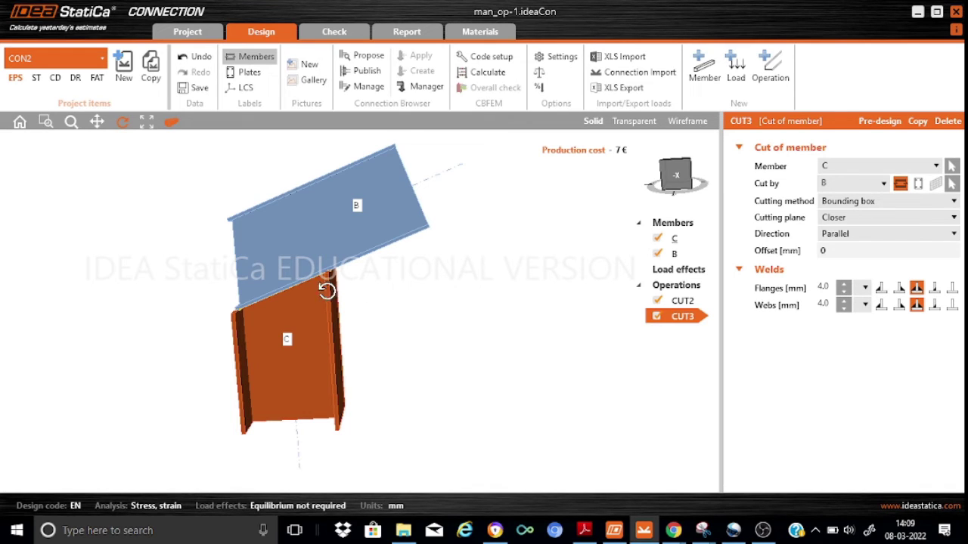
- Open connection CON3 and deactivate its cut operations CUT2 and CUT3
click(102, 59)
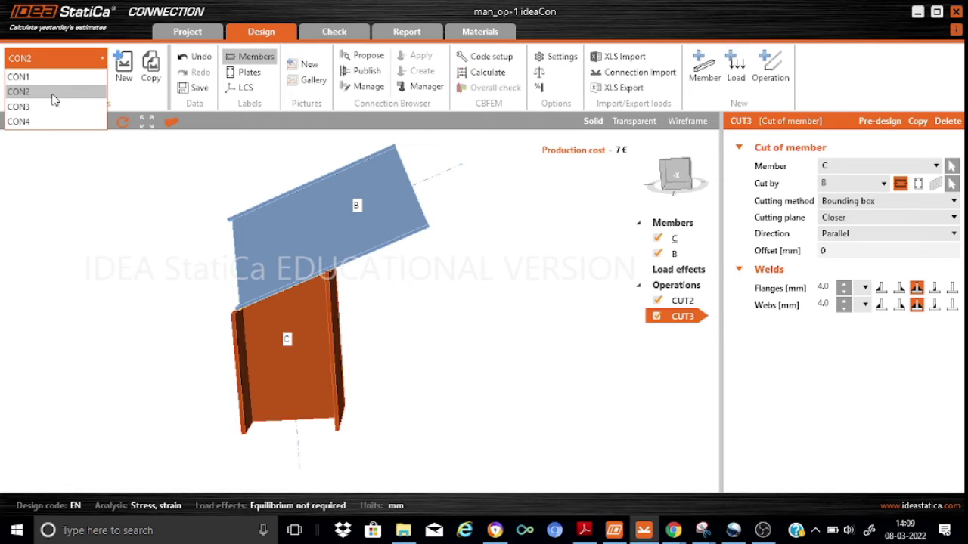
click(32, 108)
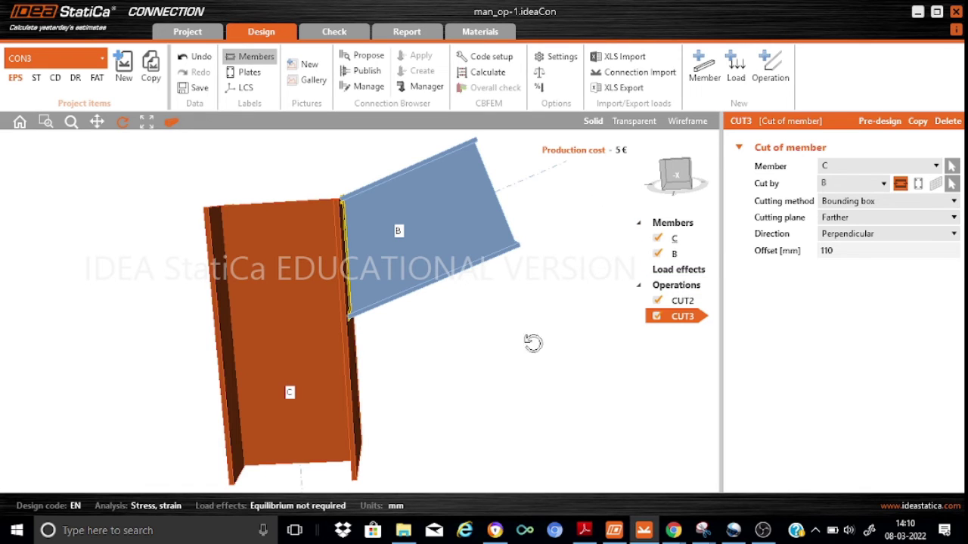
click(656, 301)
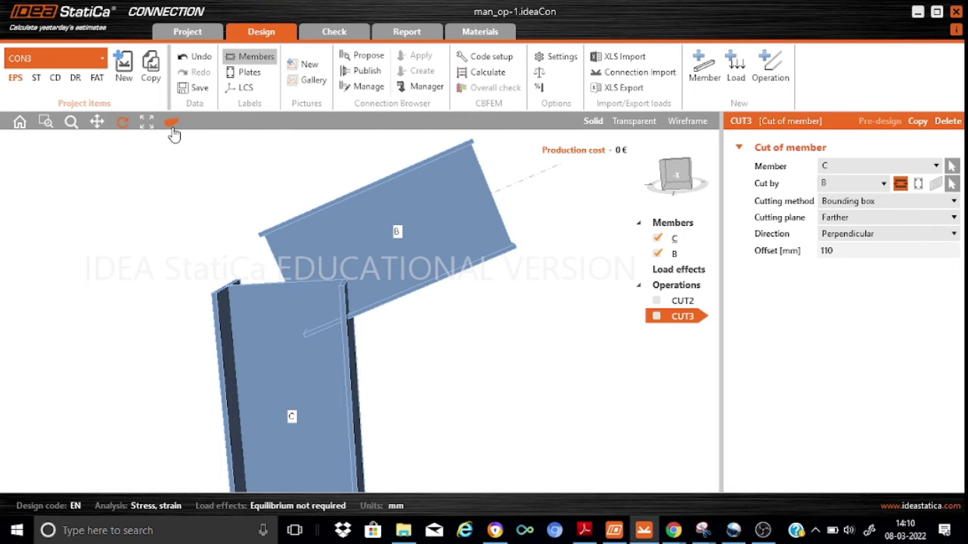
- Activate CUT2 in CON3 to cut member B by member C
click(97, 122)
drag(143, 283, 142, 259)
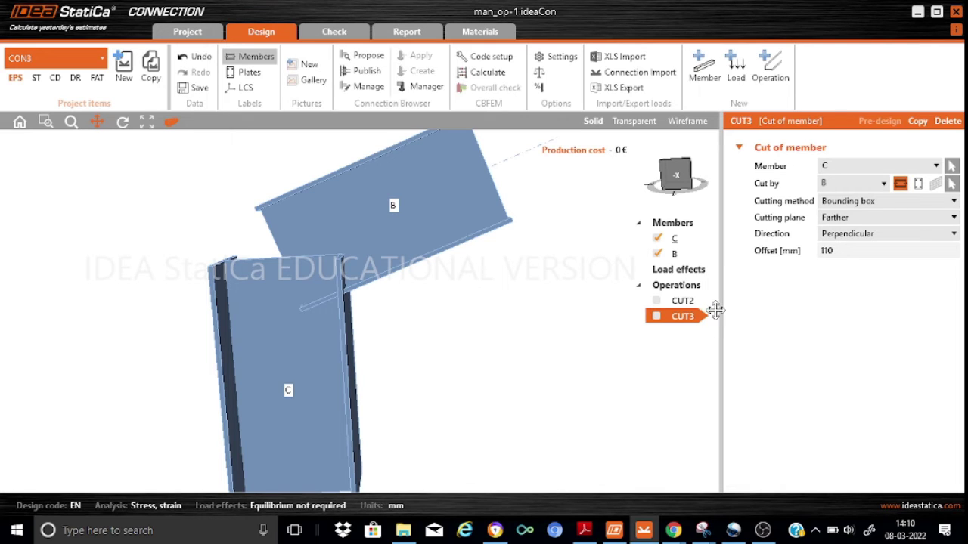
click(692, 301)
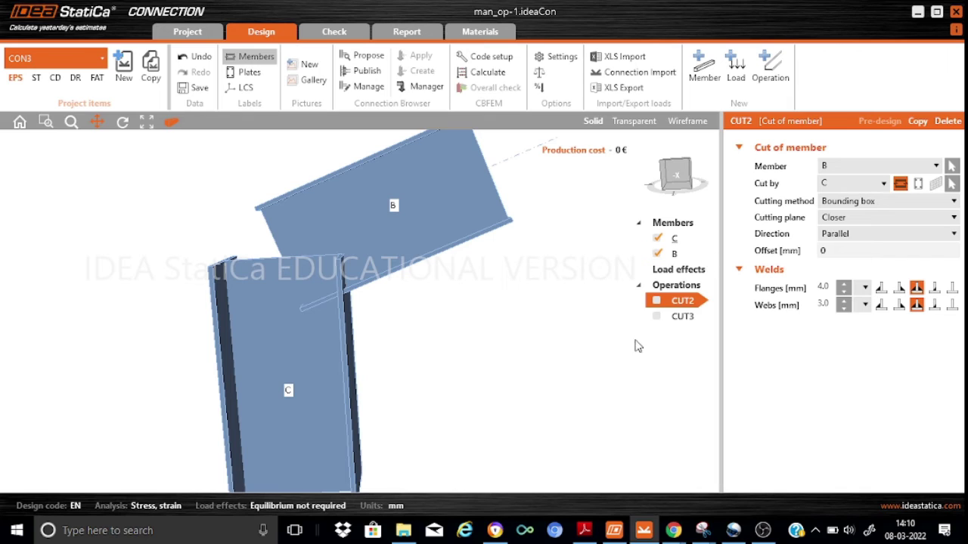
click(656, 301)
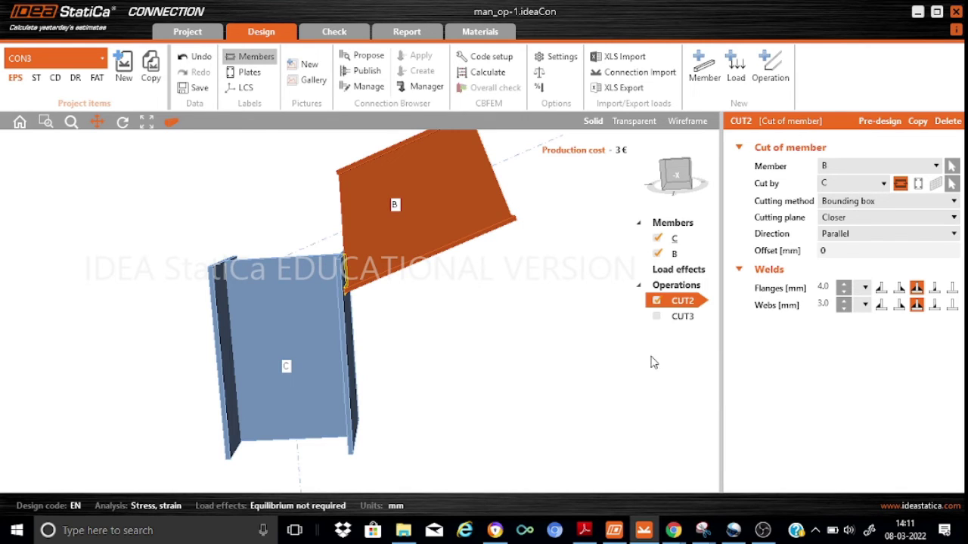
- Review the settings of CUT3 in CON3 and activate it to cut member C by member B
click(685, 318)
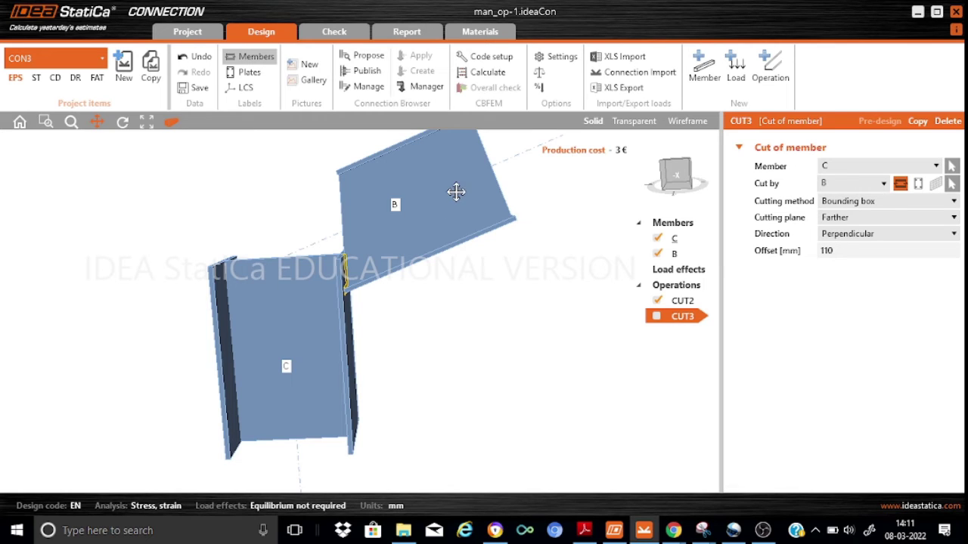
mouse_move(785, 220)
click(655, 316)
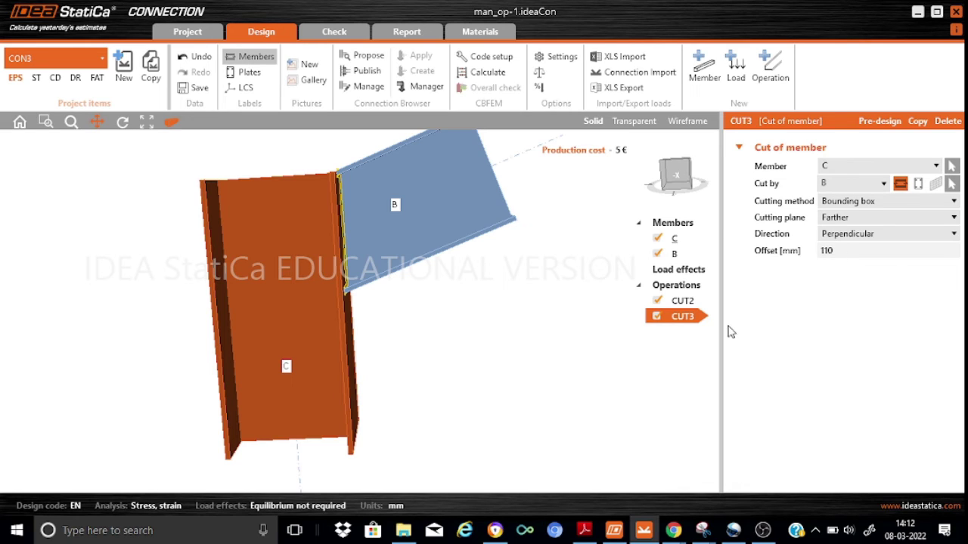
- Try an offset of 0 mm for CUT3 in CON3, and restore the offset to 110 mm
click(843, 251)
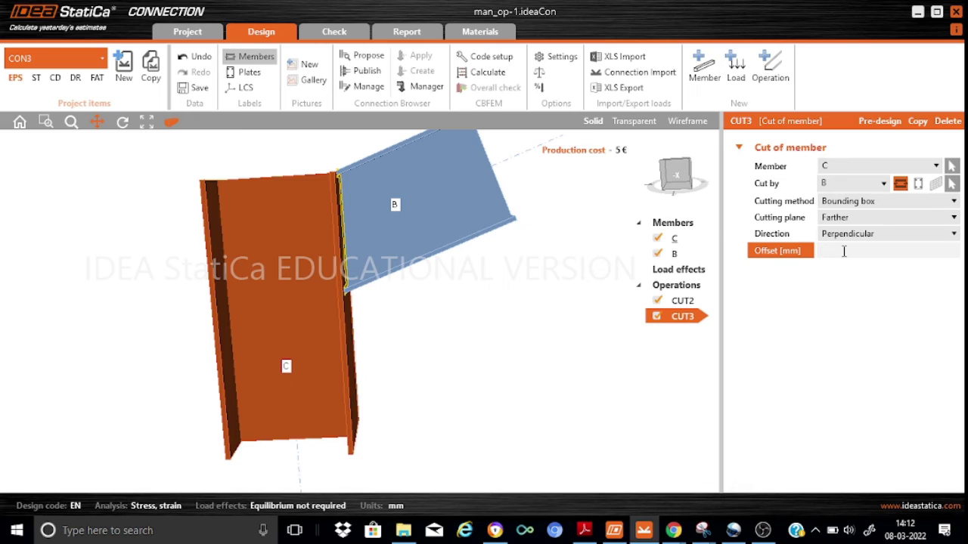
text(0)
key(Return)
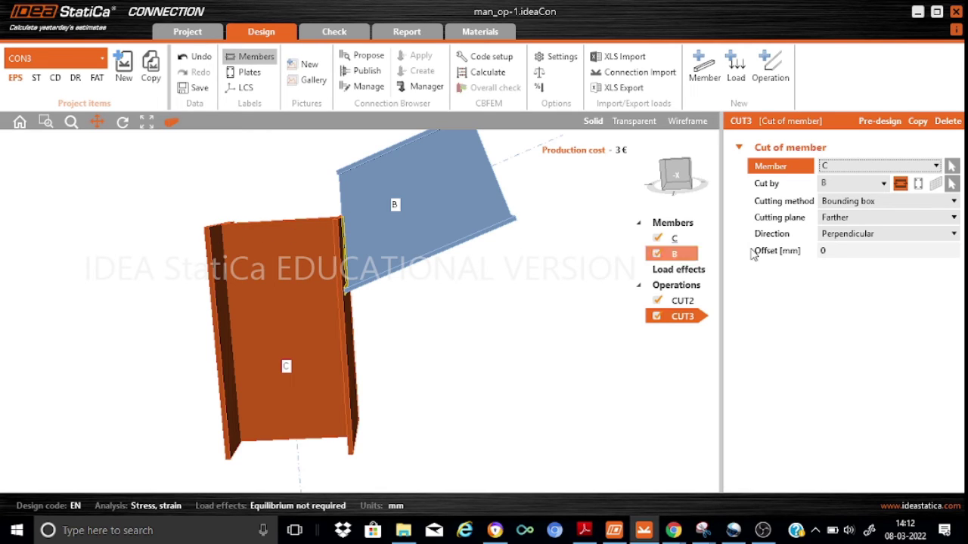
click(834, 250)
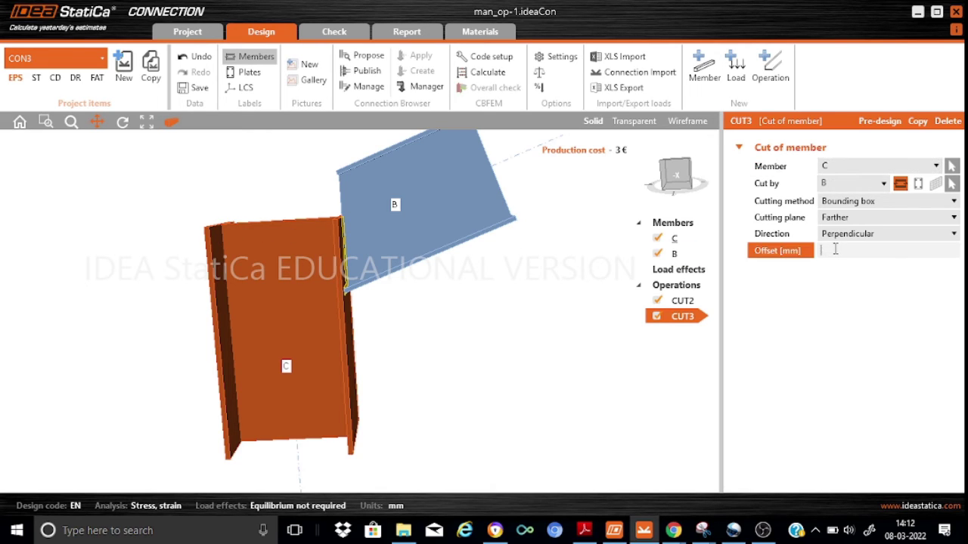
text(110)
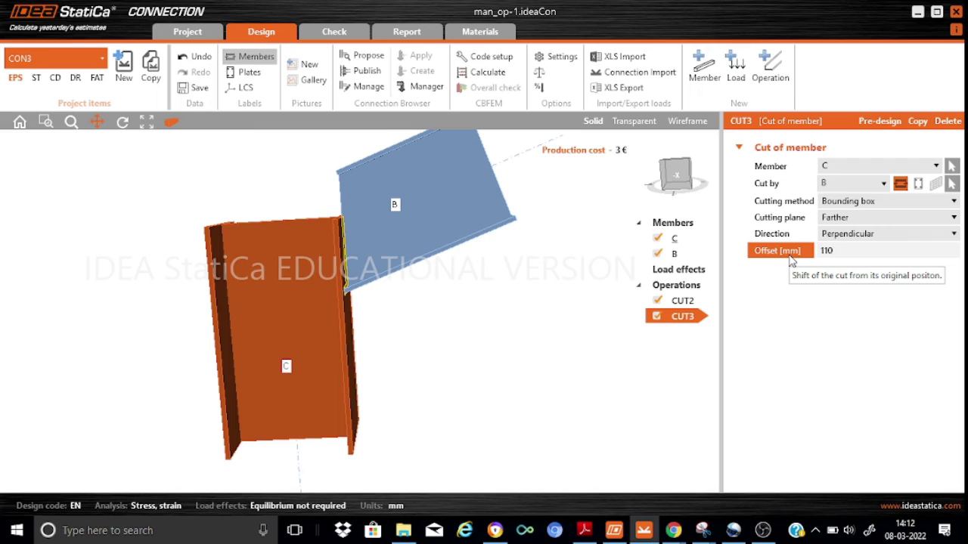
click(827, 332)
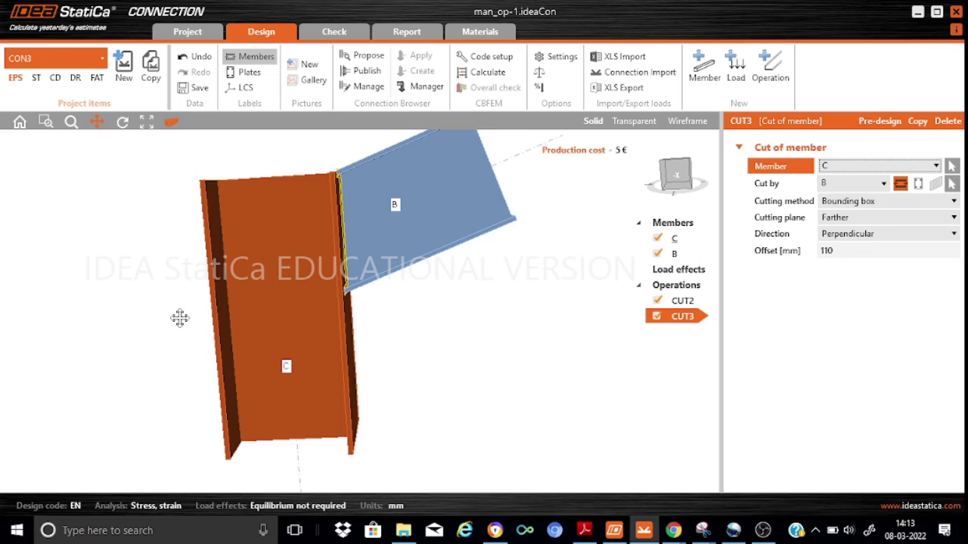
- Open connection CON4, and deactivate and reactivate CUT3 to compare the uncut and mitred joint
click(97, 58)
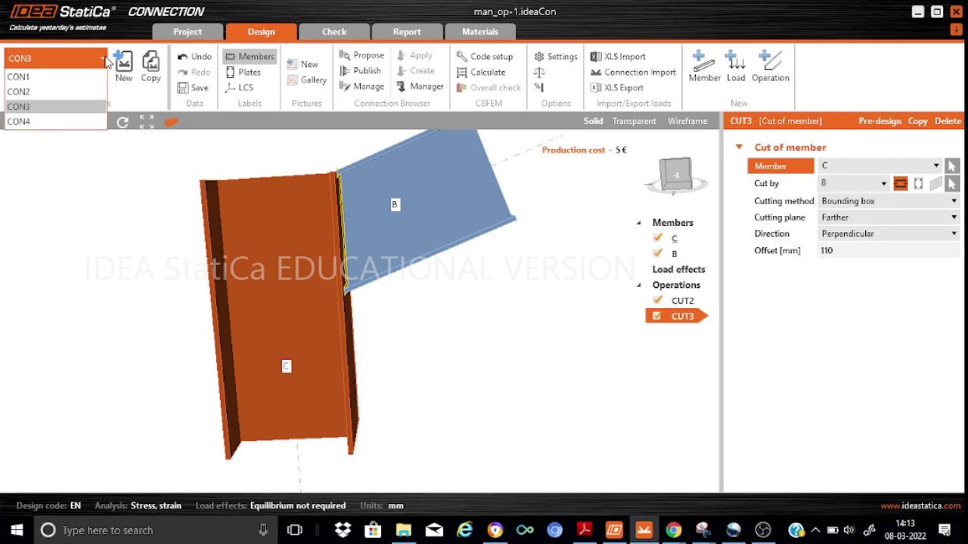
click(40, 122)
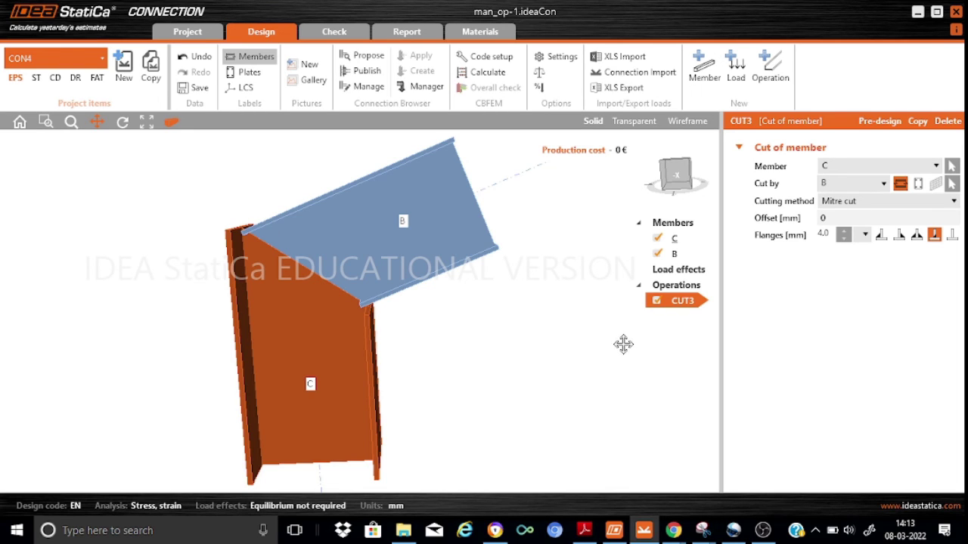
click(656, 300)
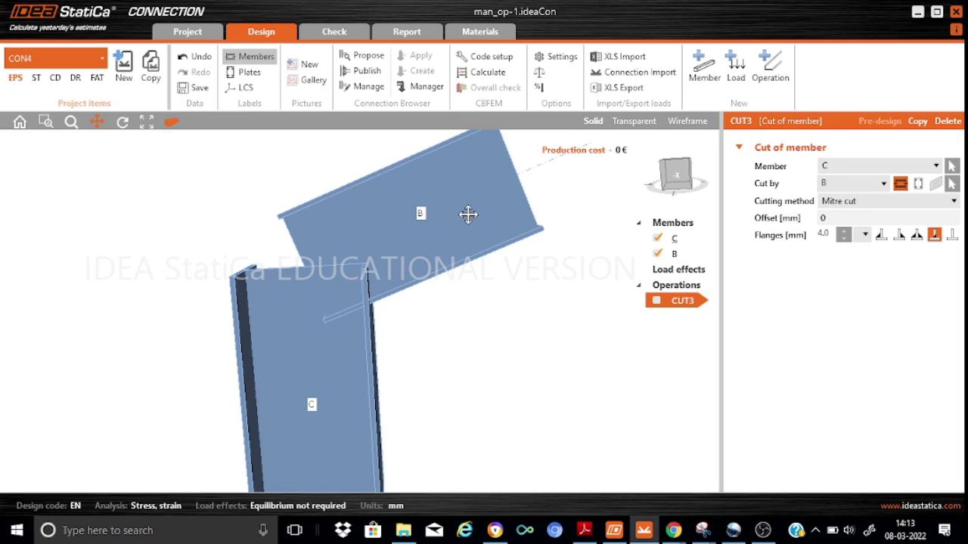
click(656, 300)
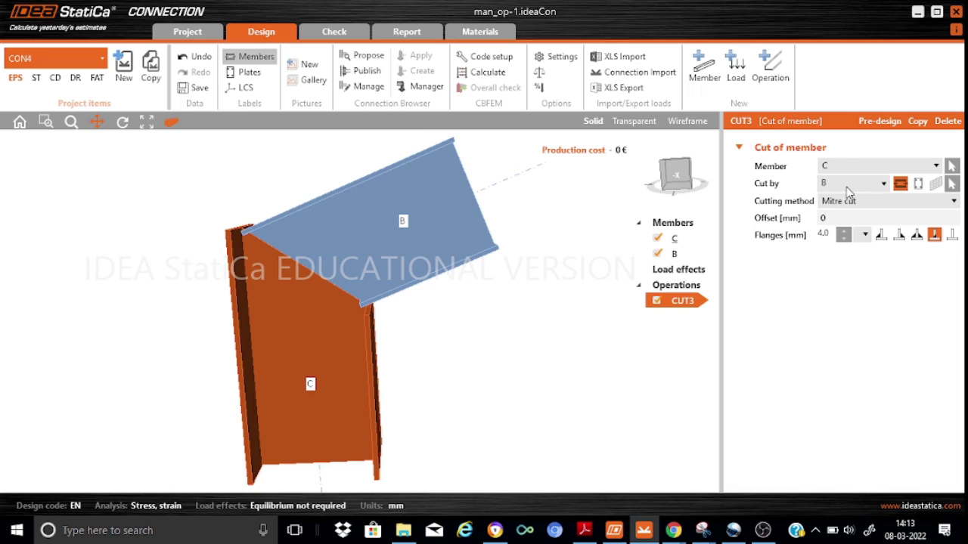
- Examine the cutting method options of CUT3 in CON4, and return to connection CON3
click(954, 202)
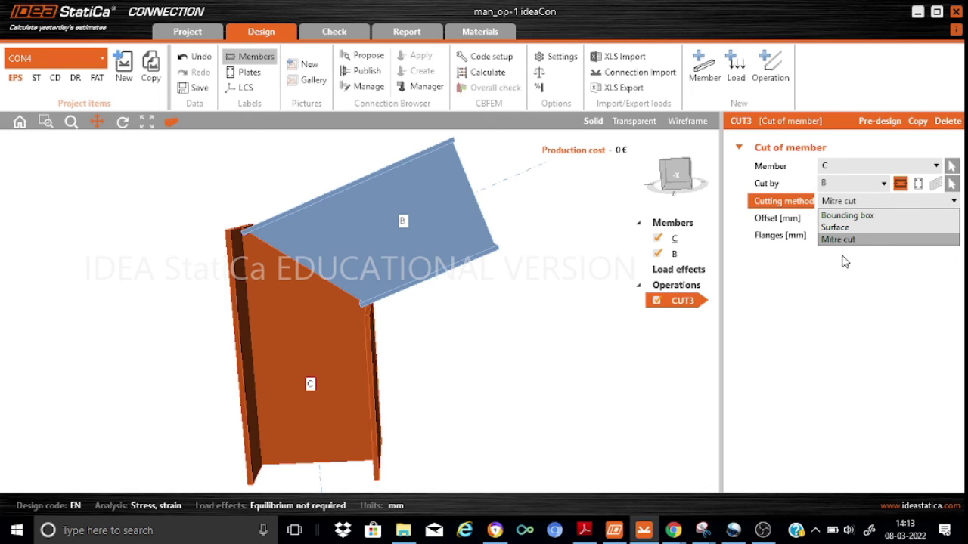
click(870, 328)
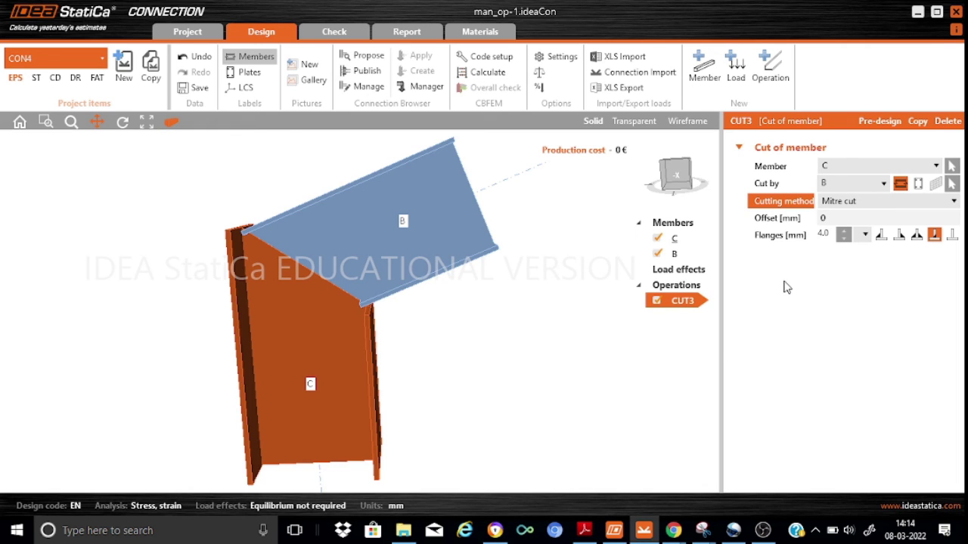
click(103, 62)
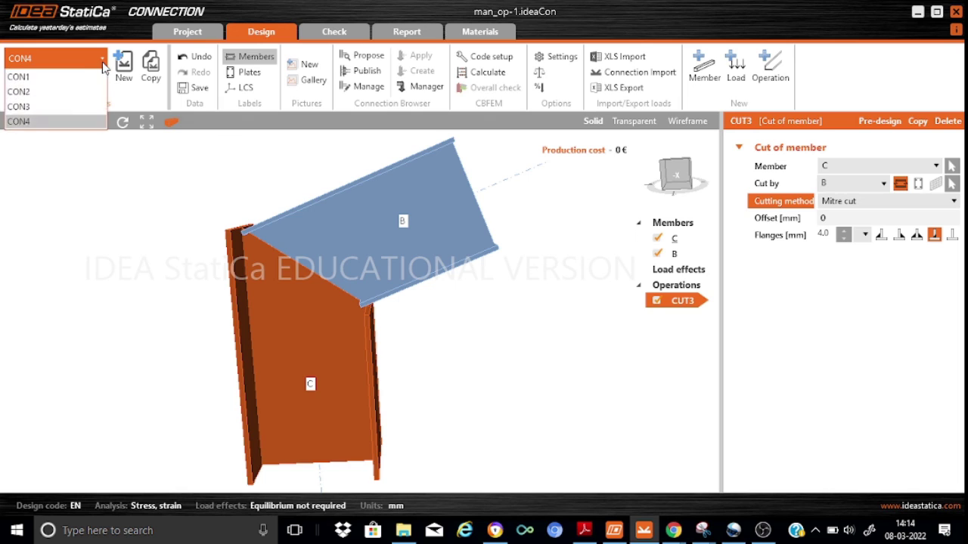
click(31, 109)
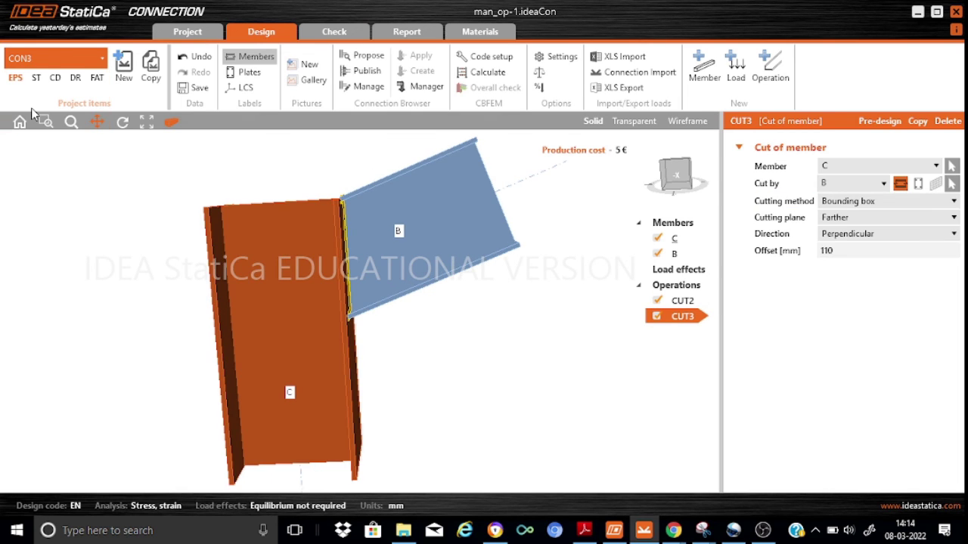